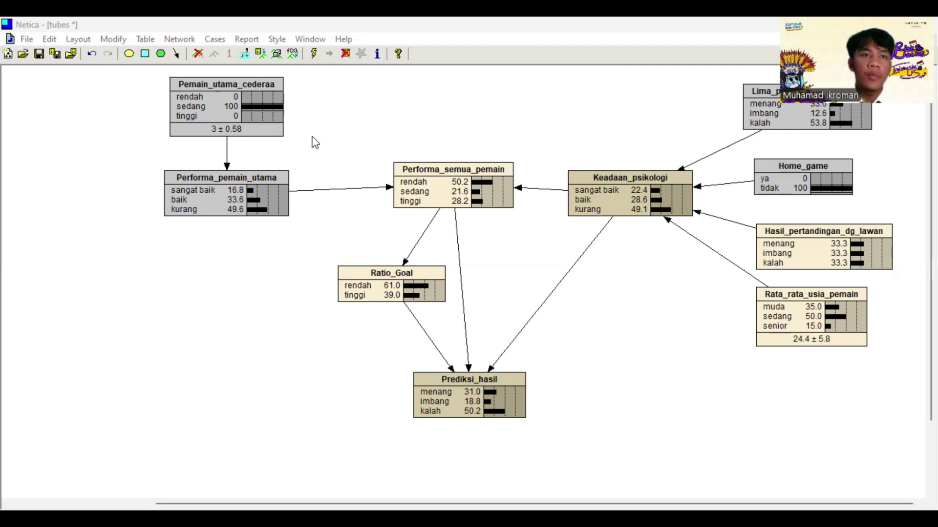
Step: Add a nature node in the empty area below Performa_pemain_utama and set its name to node1
click(129, 55)
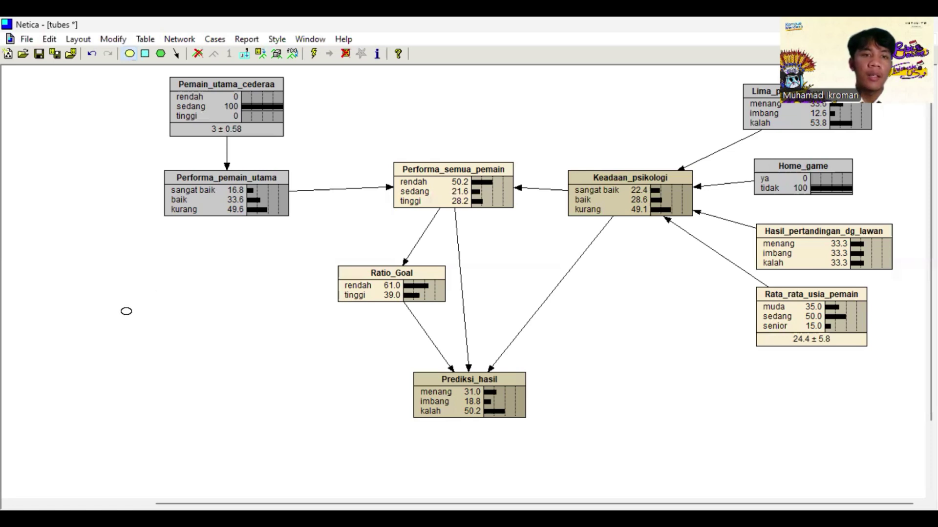
click(120, 301)
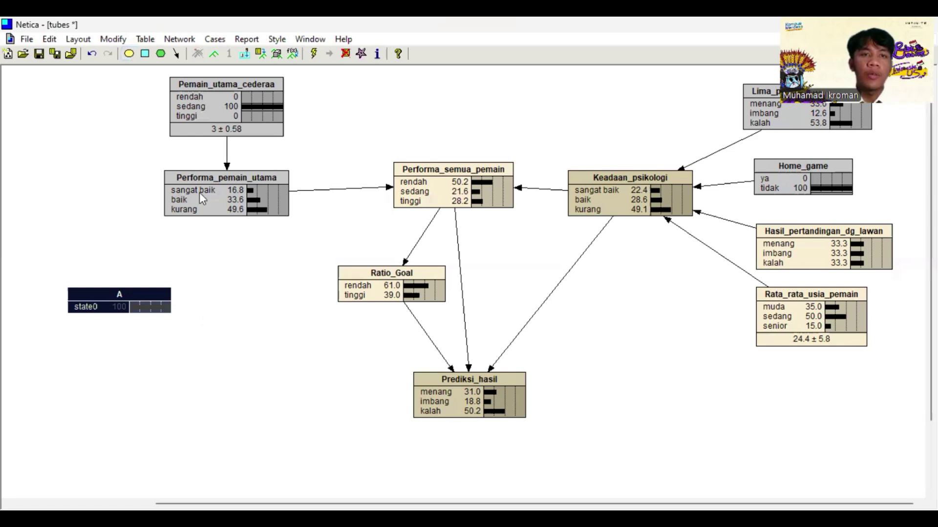
double_click(106, 297)
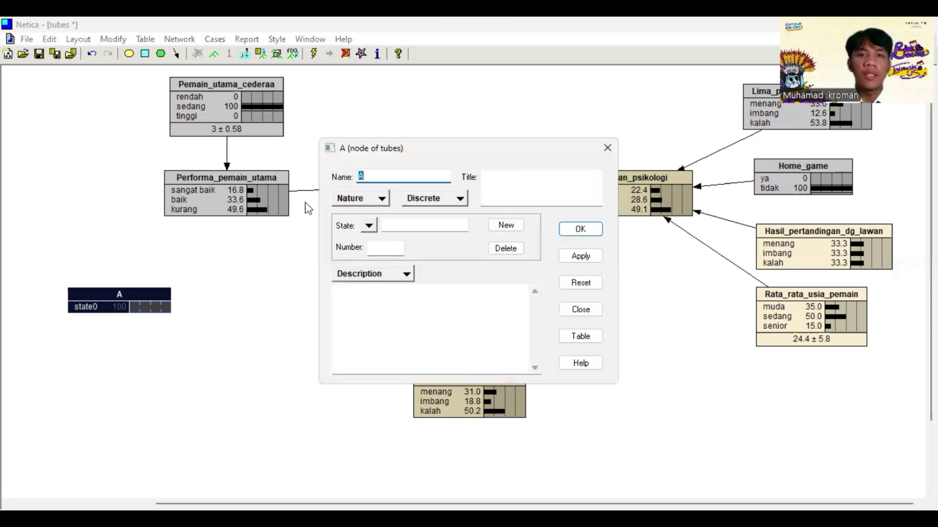
click(389, 180)
key(BackSpace)
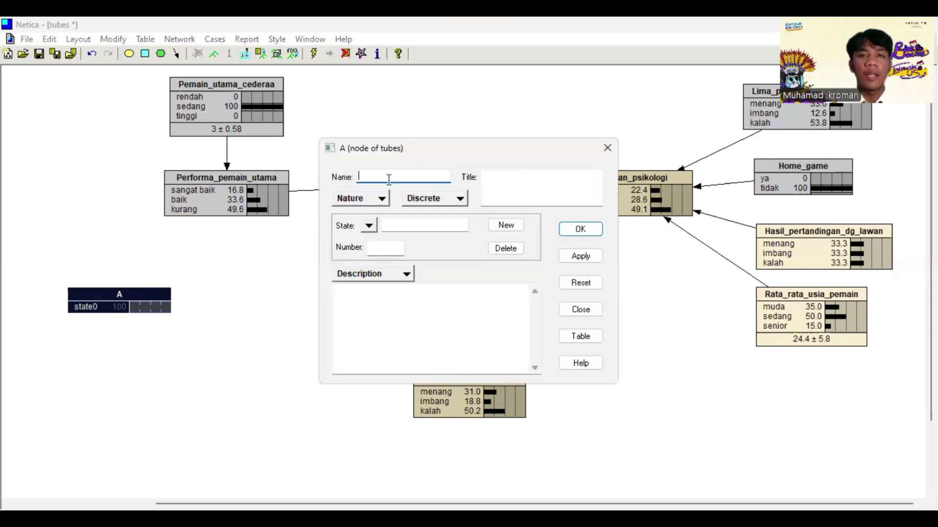
text(node1)
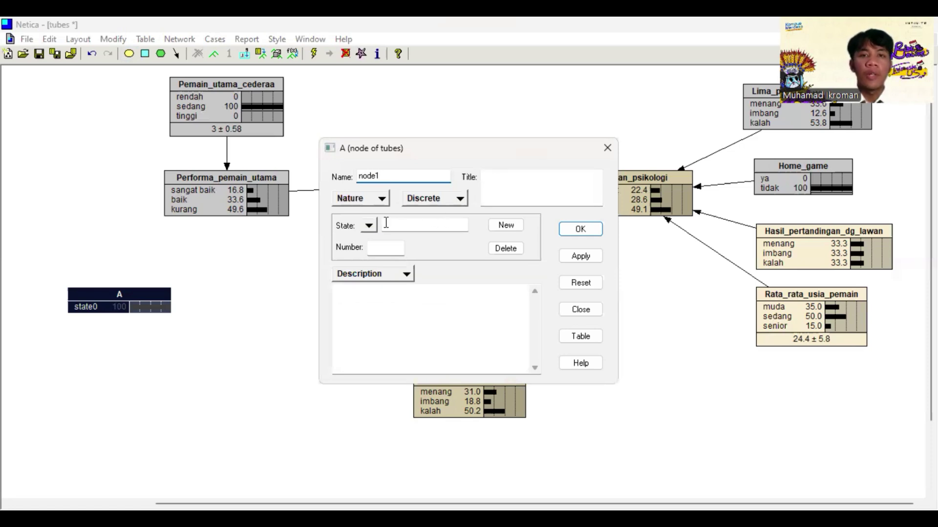
Step: Name the first state of node1 variabel1 and apply the node's properties
click(425, 226)
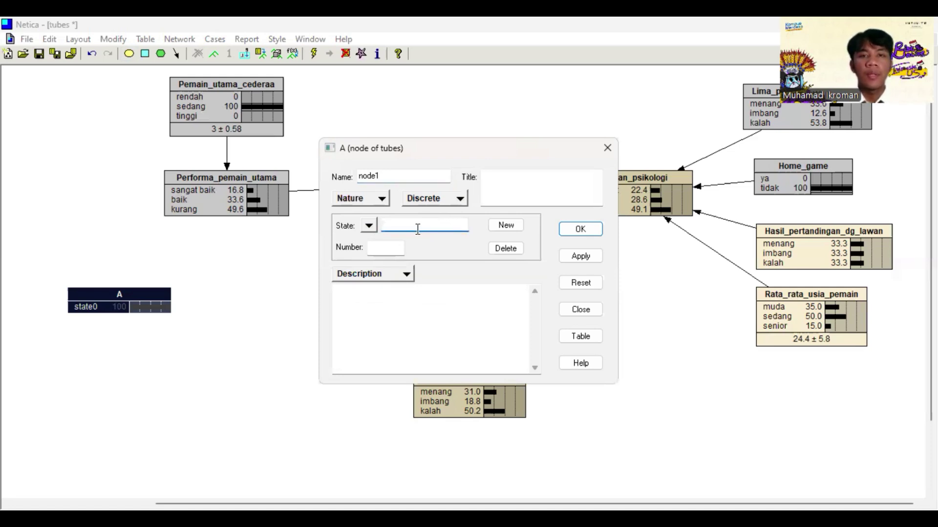
text(var)
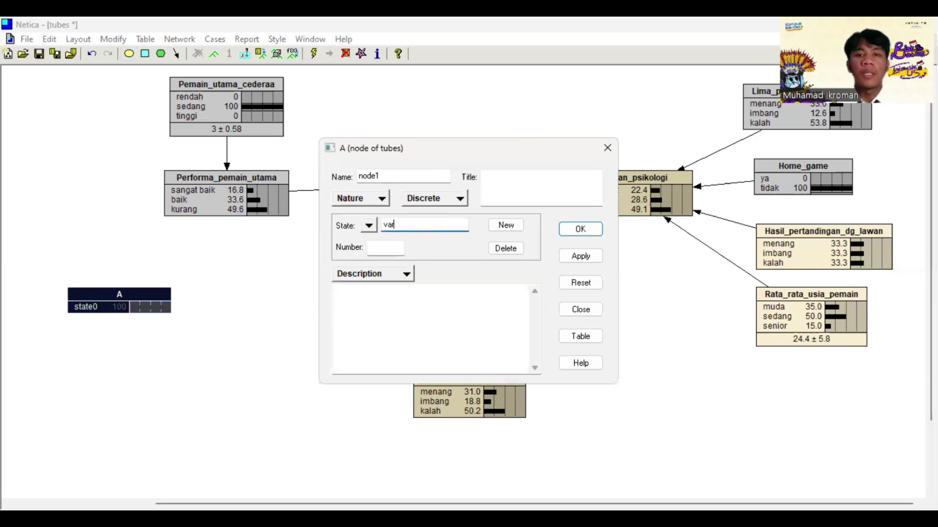
text(iabel1)
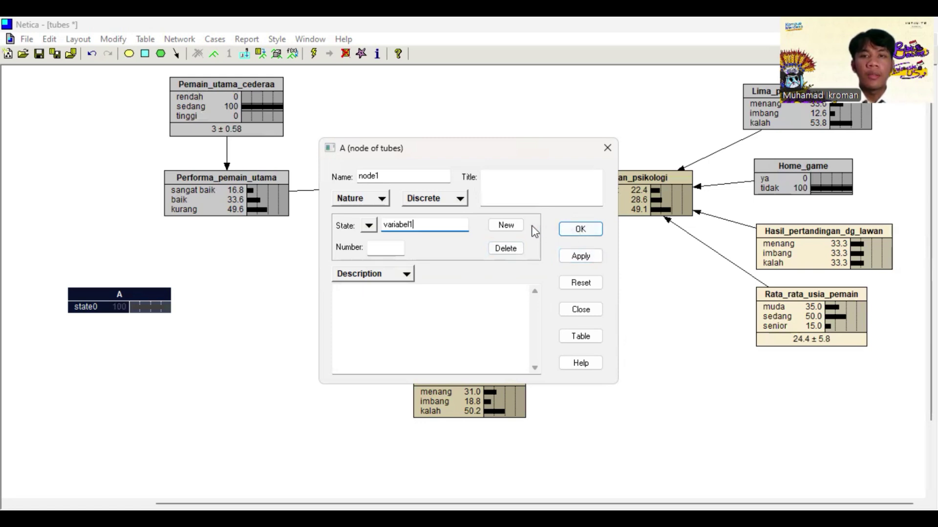
click(580, 259)
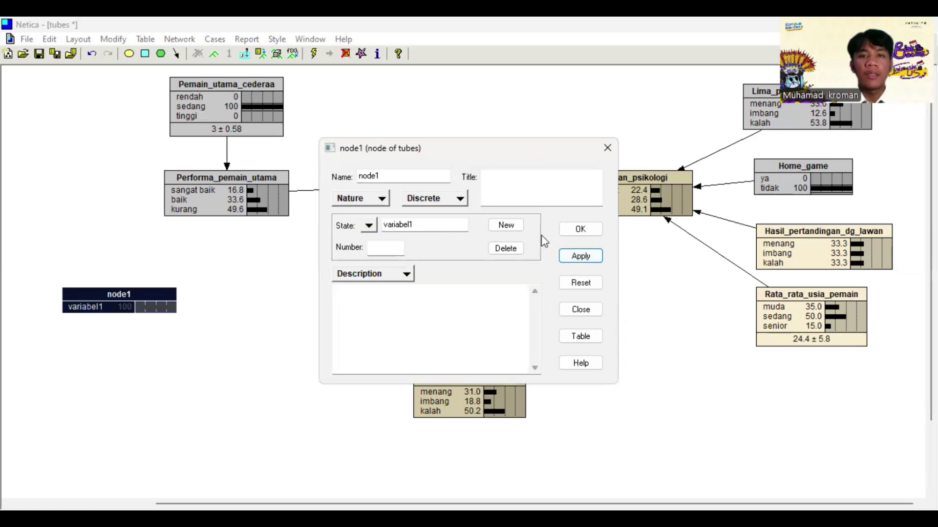
Step: Add a second state named variabel2 to node1 and confirm the node's properties
click(506, 225)
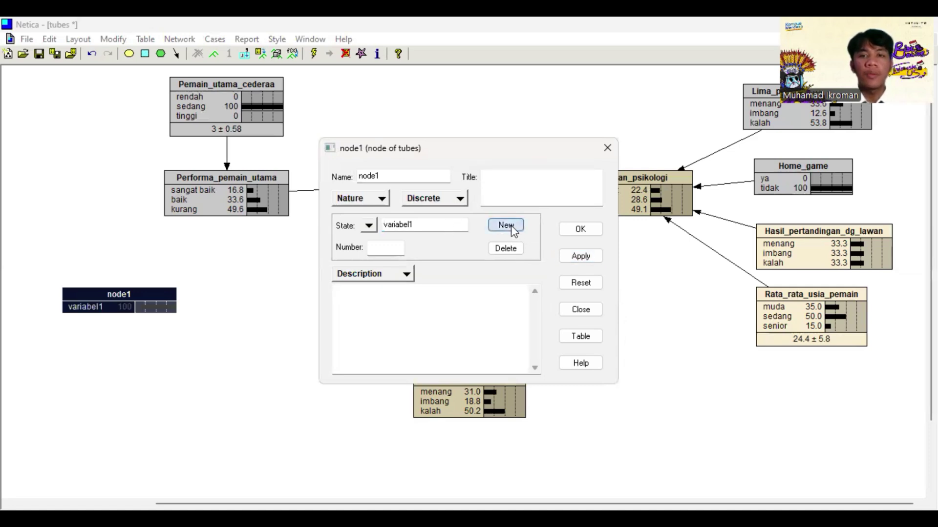
text(var)
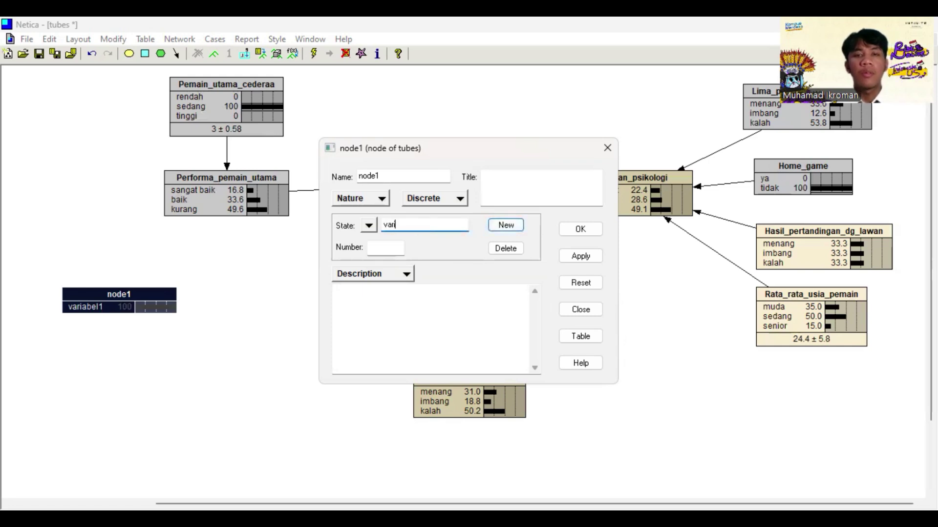
text(iabel)
key(BackSpace)
key(BackSpace)
key(BackSpace)
key(BackSpace)
key(BackSpace)
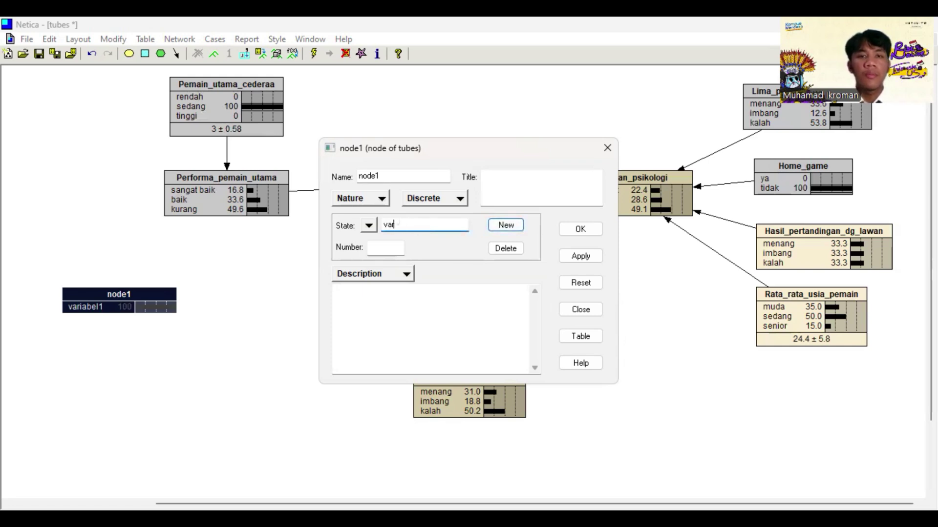
text(obel)
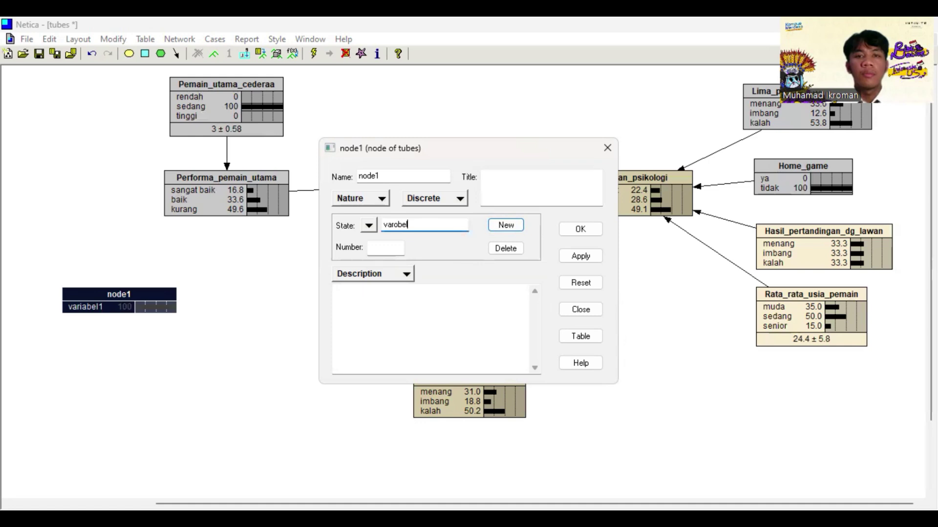
key(BackSpace)
key(BackSpace)
key(BackSpace)
key(BackSpace)
text(iabe)
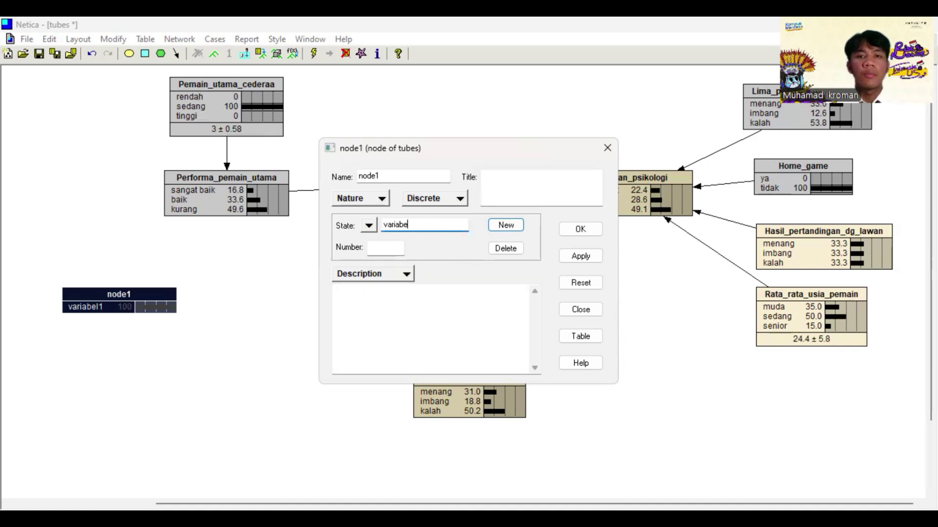
text(l2)
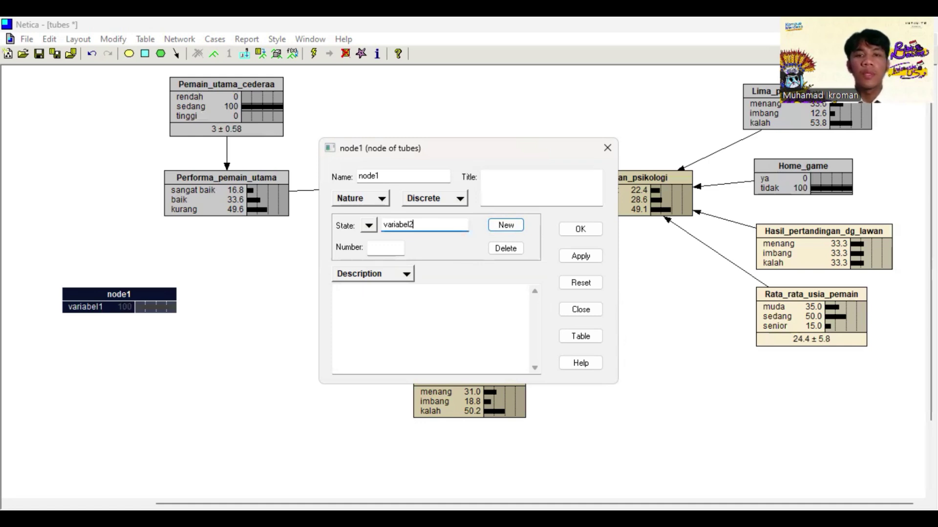
click(584, 232)
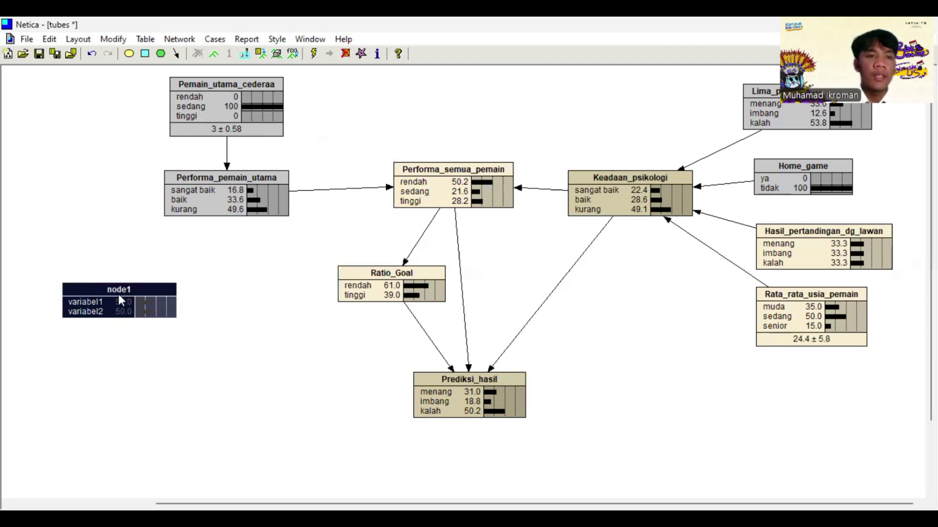
Step: Open node1's probability table, try the value 2 for variabel1 and clear it again
double_click(104, 289)
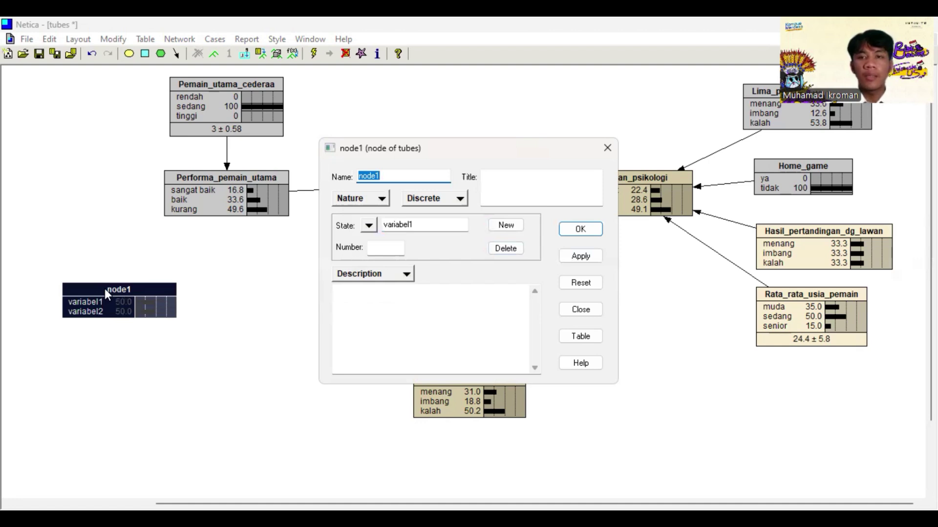
click(586, 336)
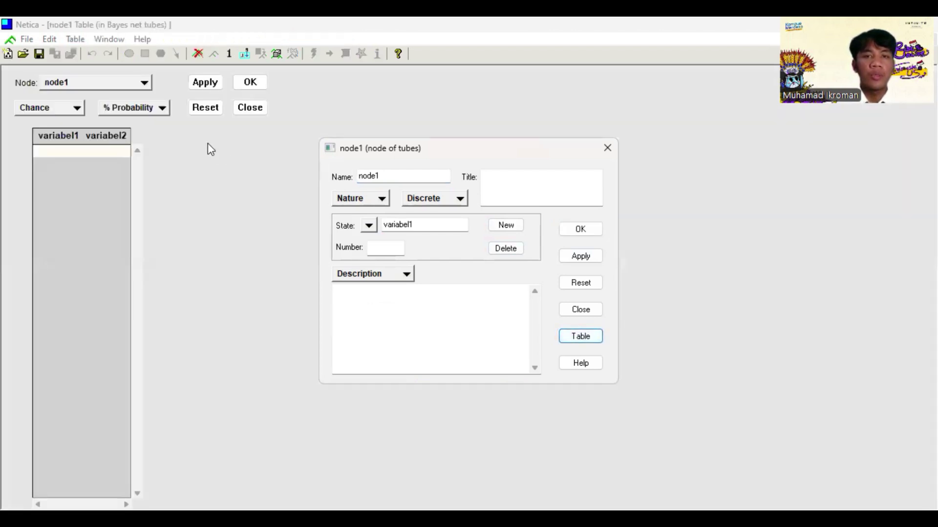
click(586, 309)
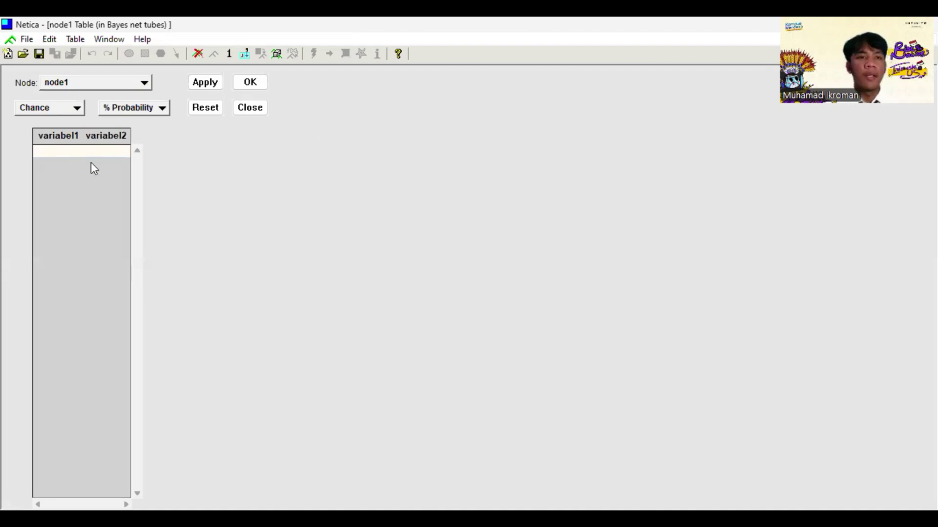
click(49, 150)
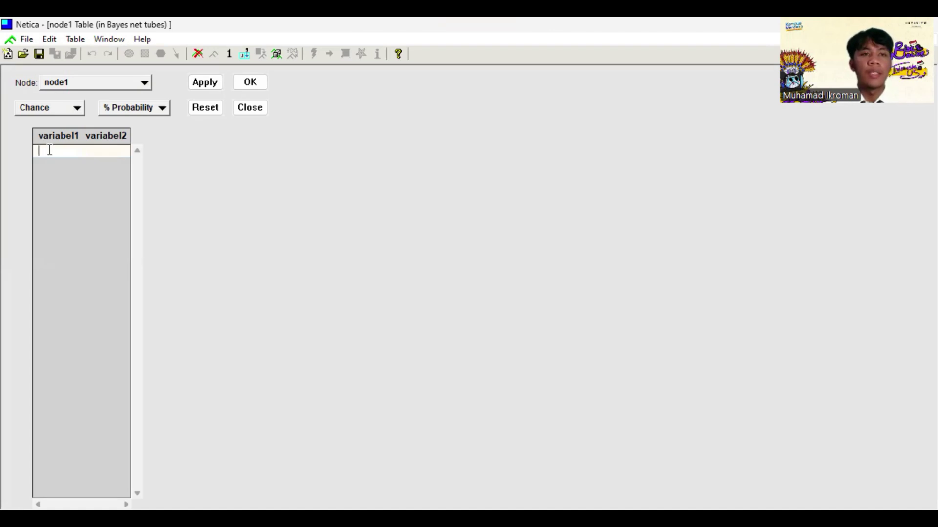
text(2)
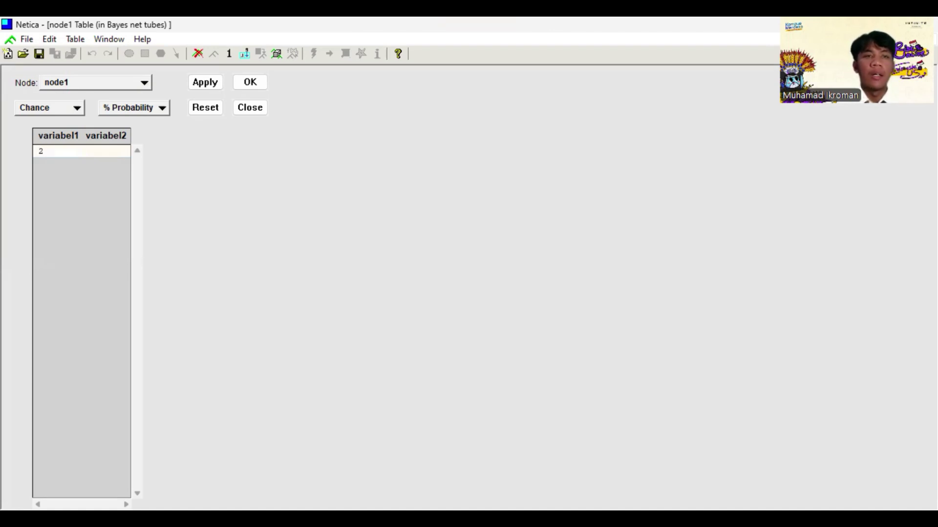
key(BackSpace)
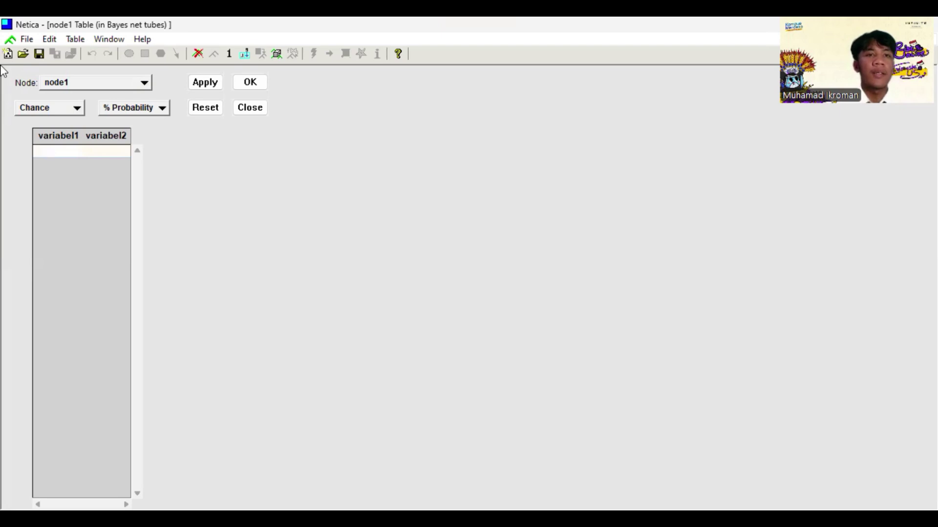
Step: Switch node1's table from % Probability to Function and review the Deterministic and Chance options
click(159, 113)
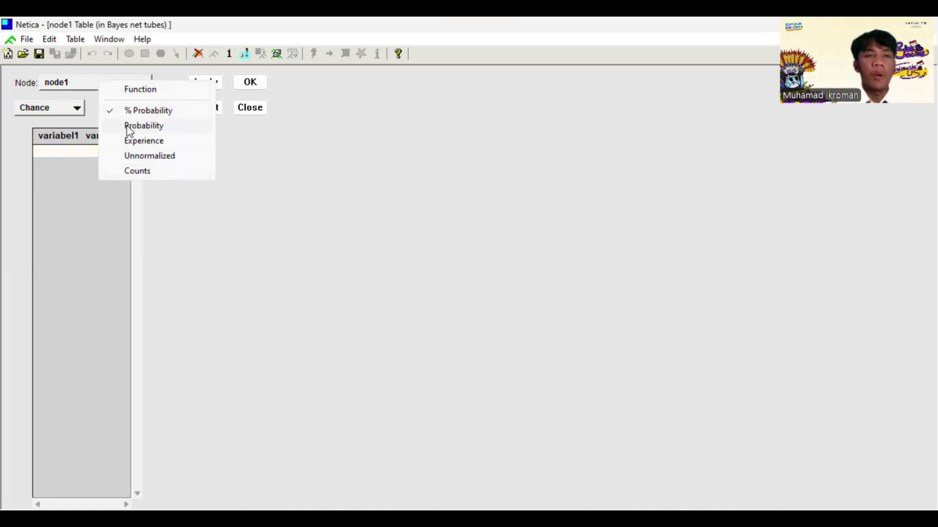
click(153, 92)
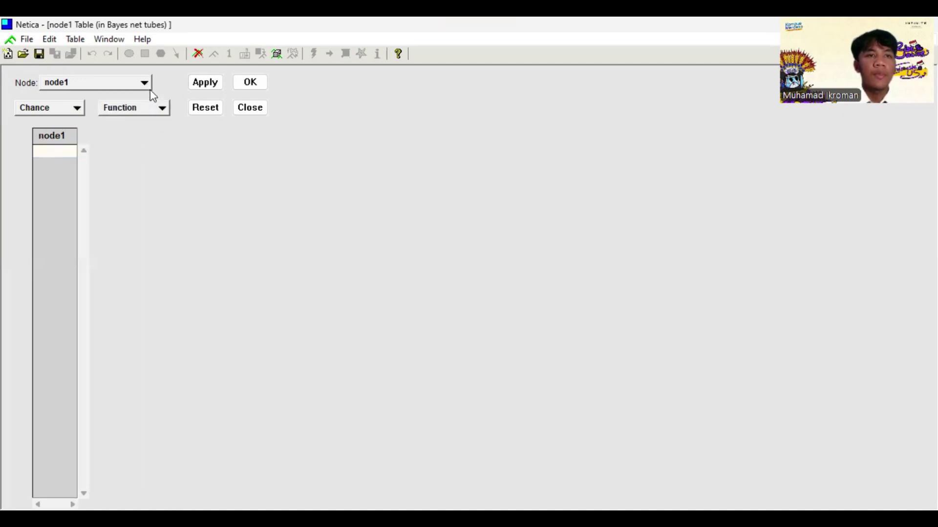
click(78, 108)
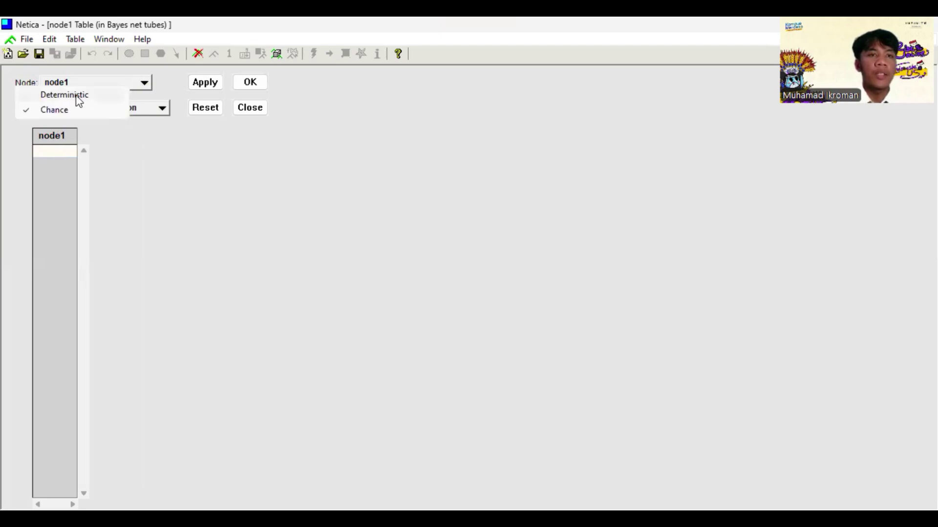
click(127, 171)
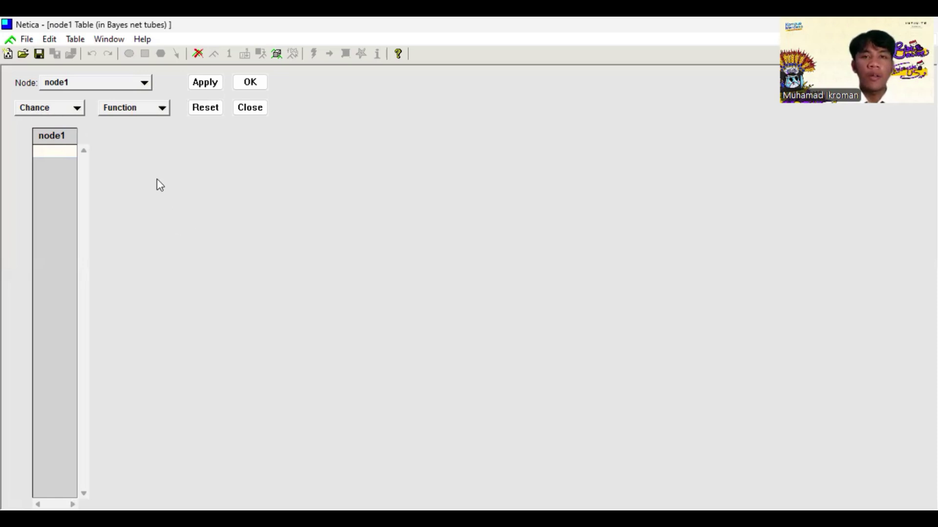
click(78, 110)
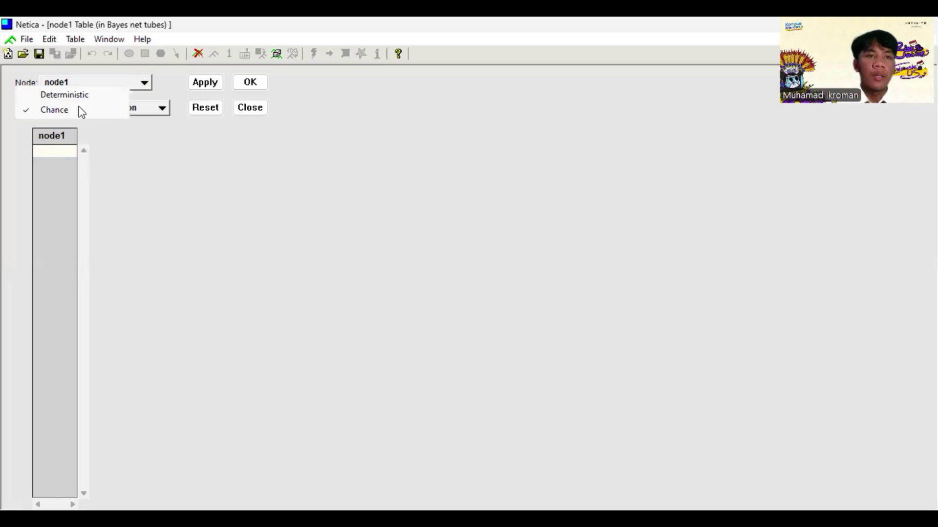
click(140, 183)
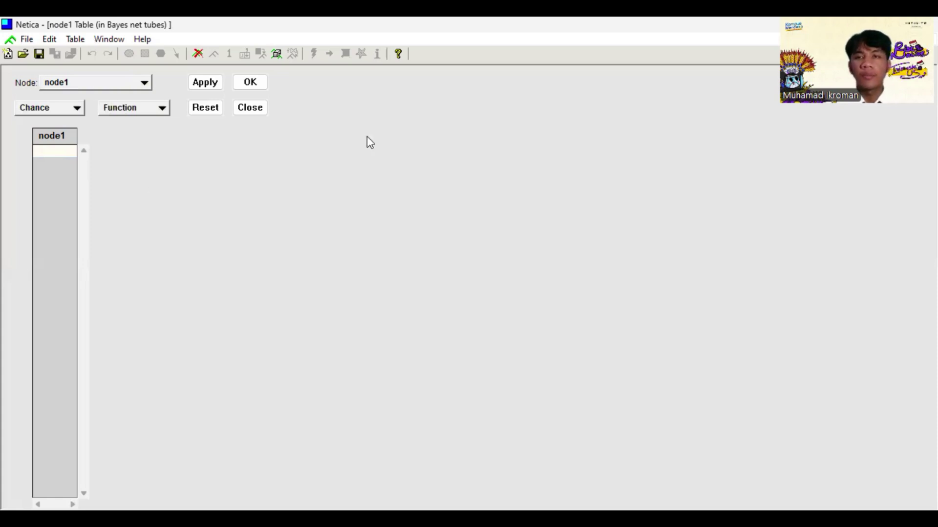
Step: Close node1's table and delete the node from the network
click(250, 108)
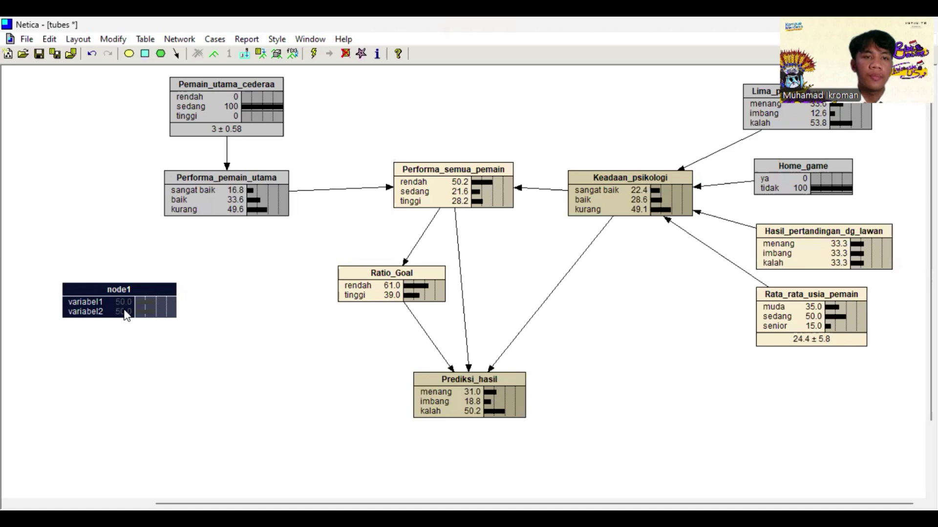
key(Delete)
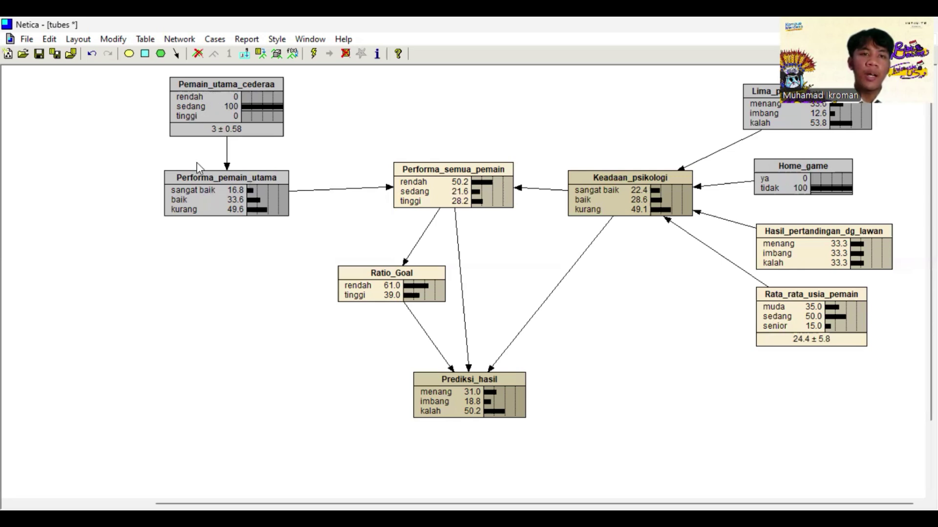
Step: Set the evidence of the Pemain_utama_cederaa node to tinggi
click(192, 115)
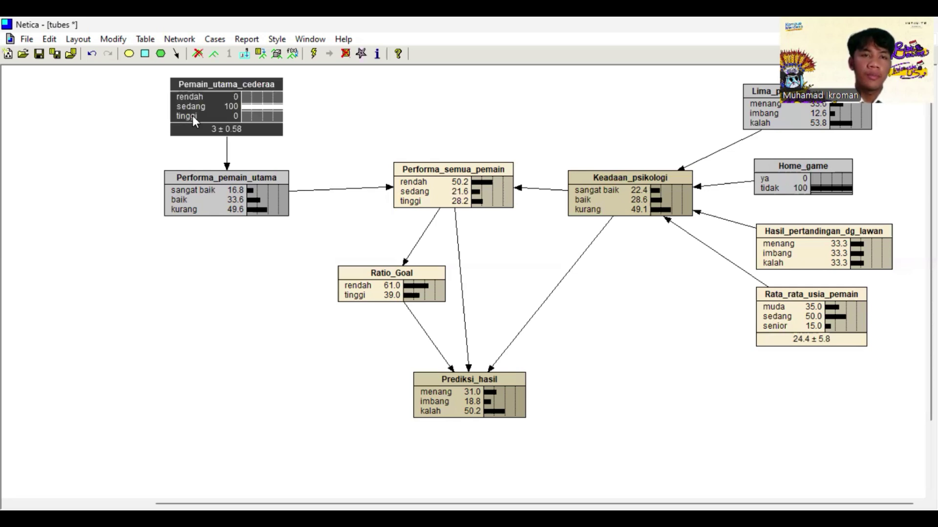
click(222, 97)
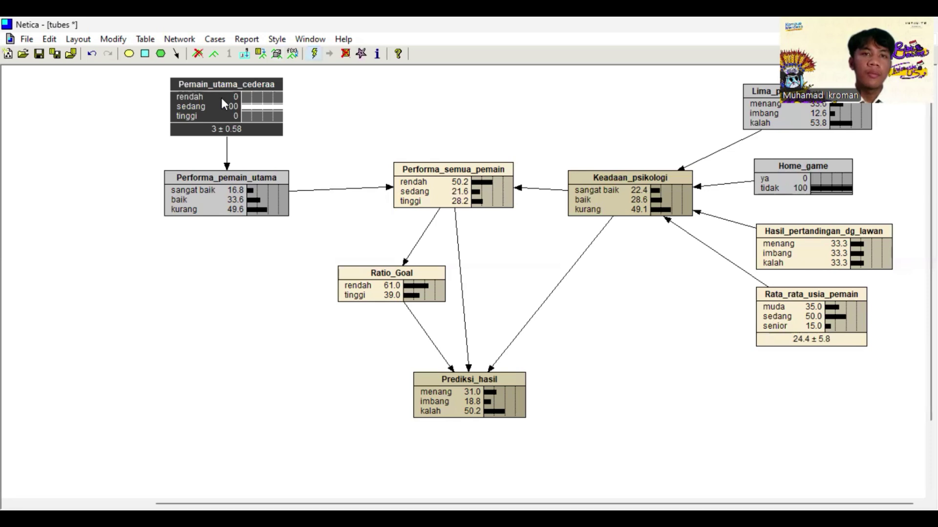
click(182, 115)
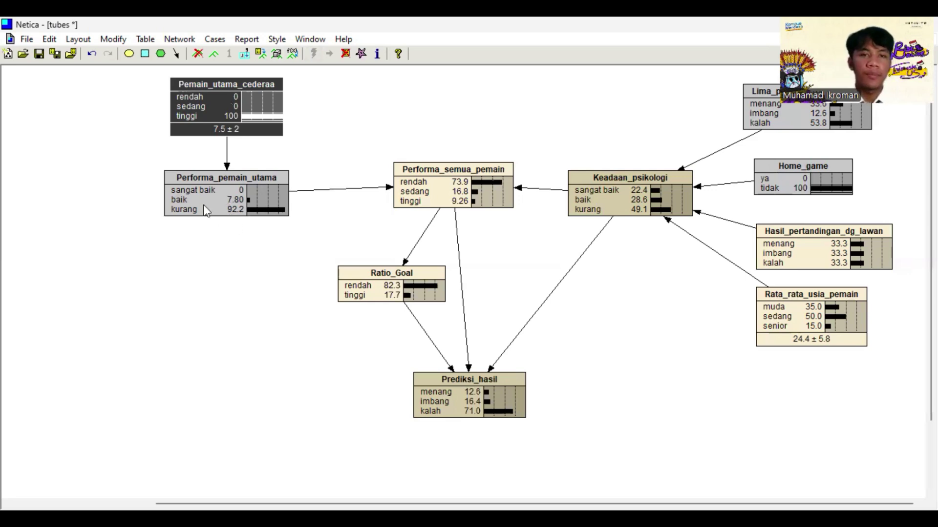
Step: Set the evidence of the Pemain_utama_cederaa node to rendah and deselect the node
click(192, 97)
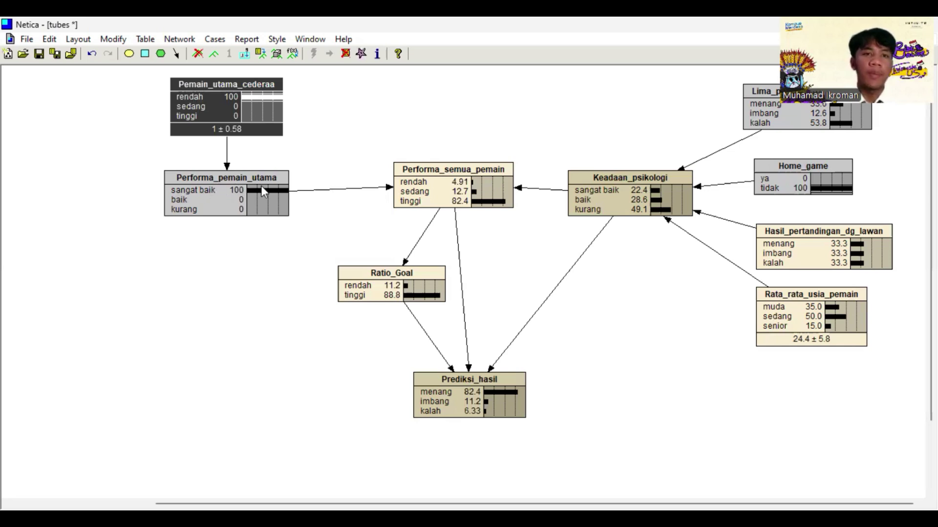
click(257, 269)
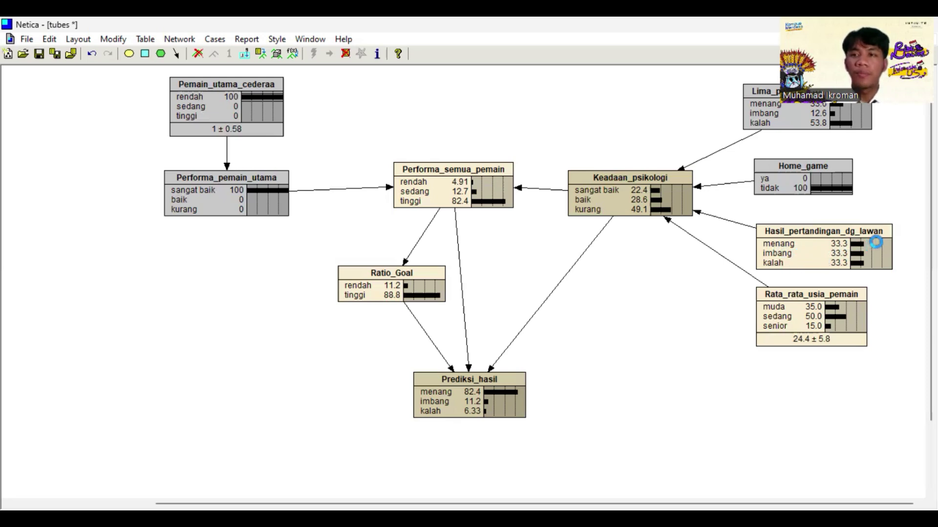
Step: Set the evidence of the Hasil_pertandingan_dg_lawan node to imbang, and switch it to menang
click(787, 253)
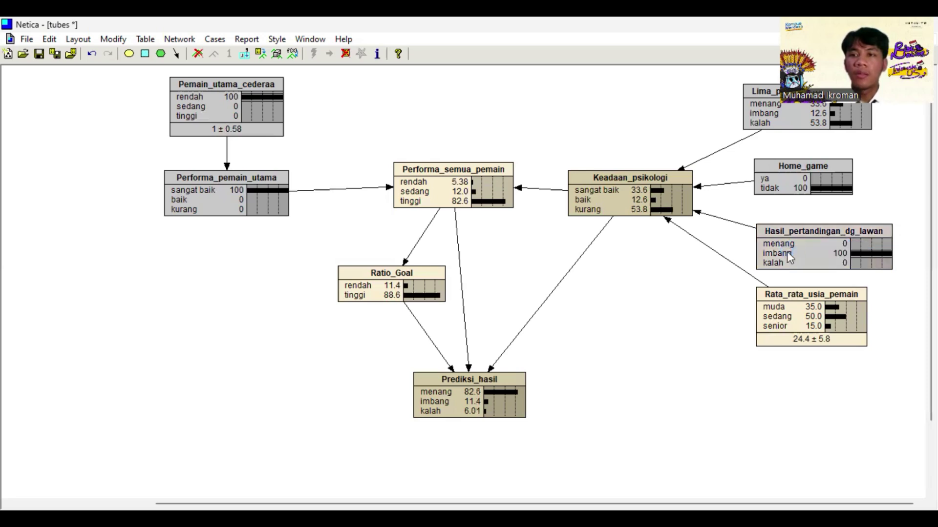
click(780, 243)
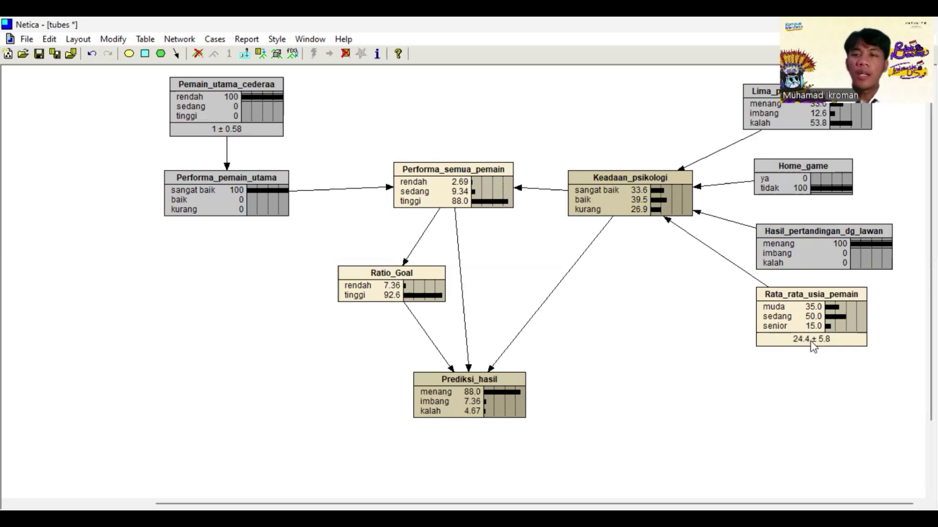
click(796, 324)
click(796, 324)
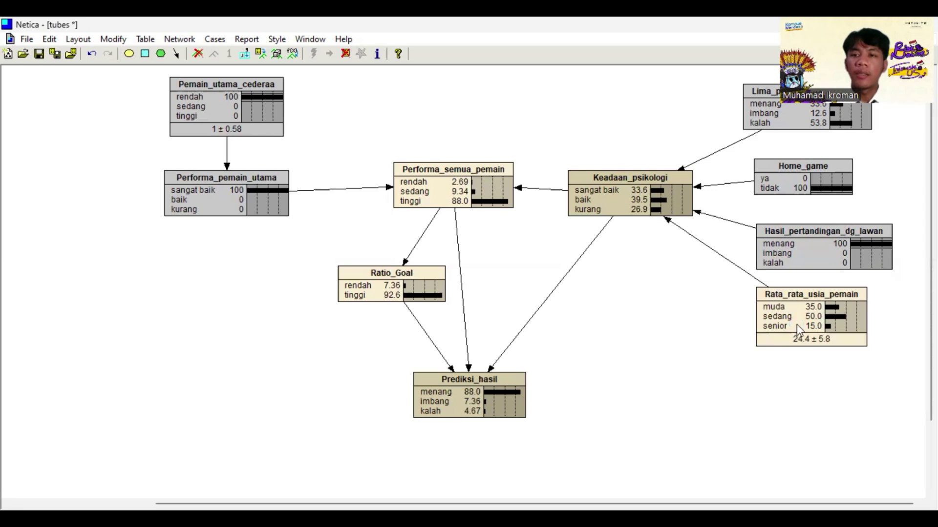
click(837, 339)
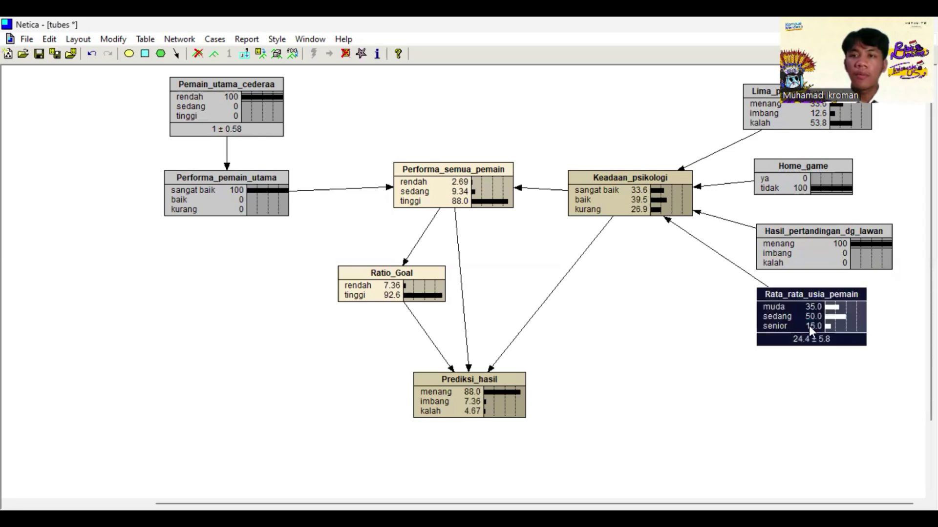
click(730, 368)
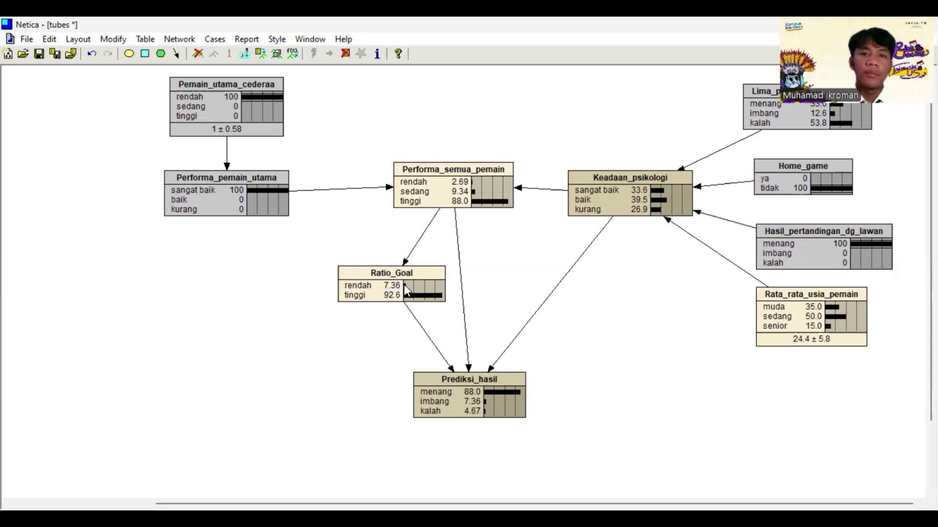
Step: Enter likelihood evidence on the Ratio_Goal node by raising the belief in rendah to about 44%
drag(403, 284, 420, 286)
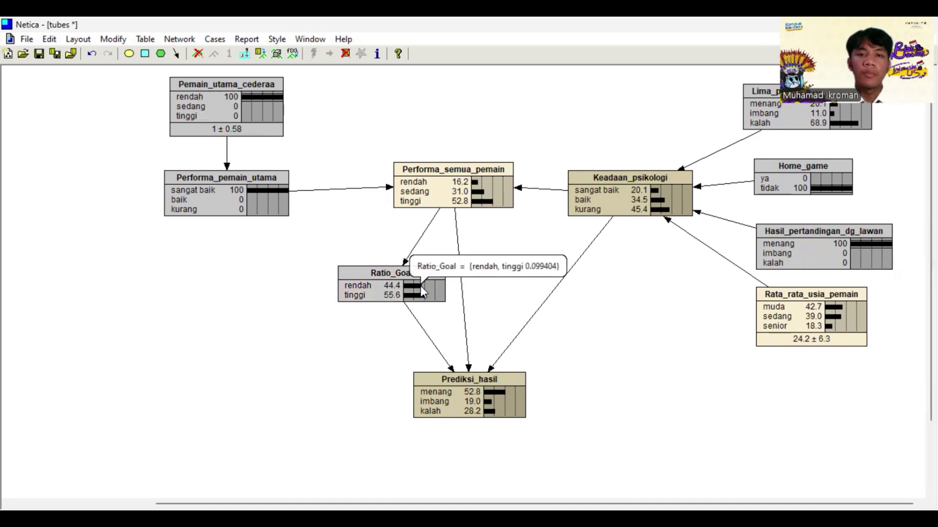